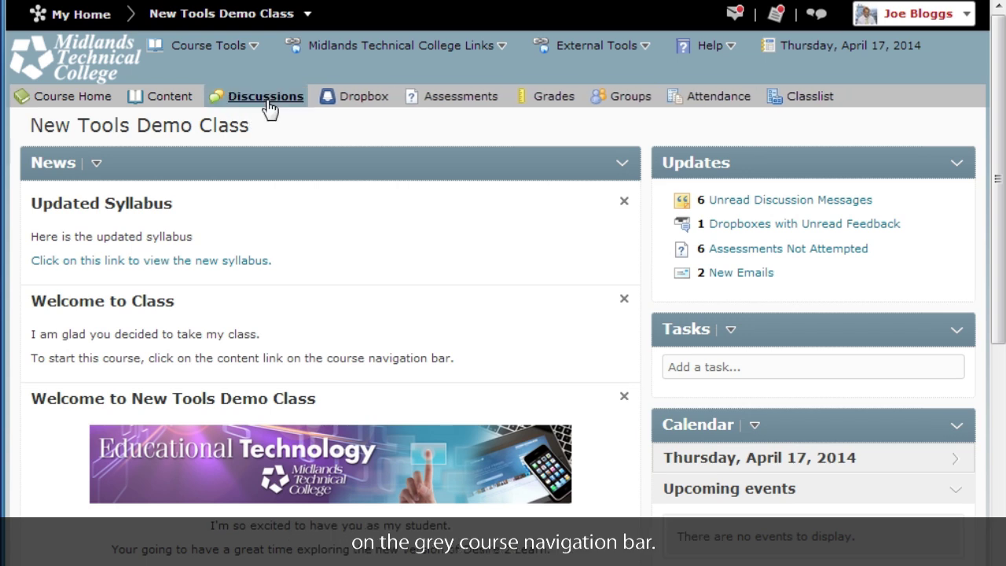
Step: Open the class discussions and save the personal discussion settings with the discussion topics list shown
click(268, 110)
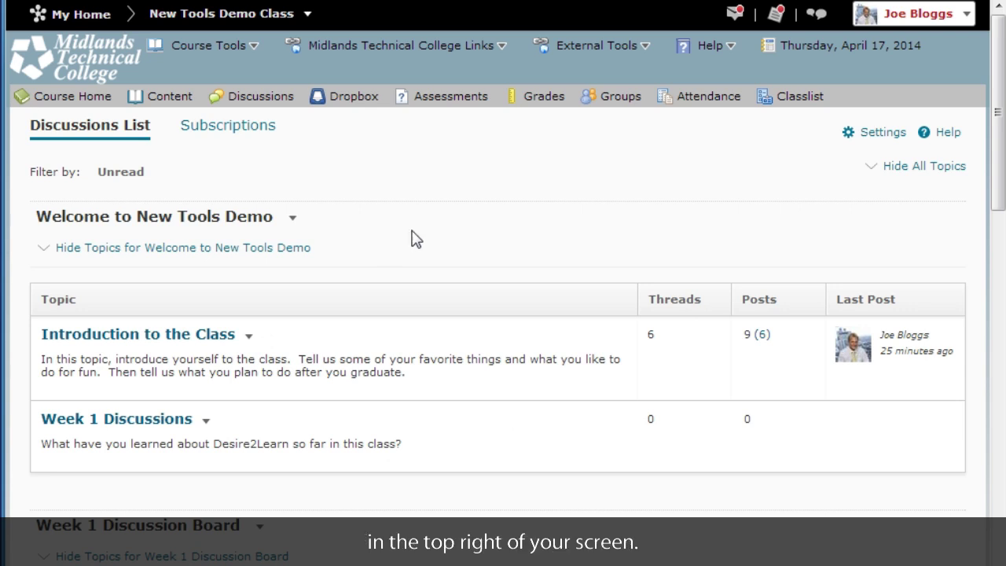
click(867, 138)
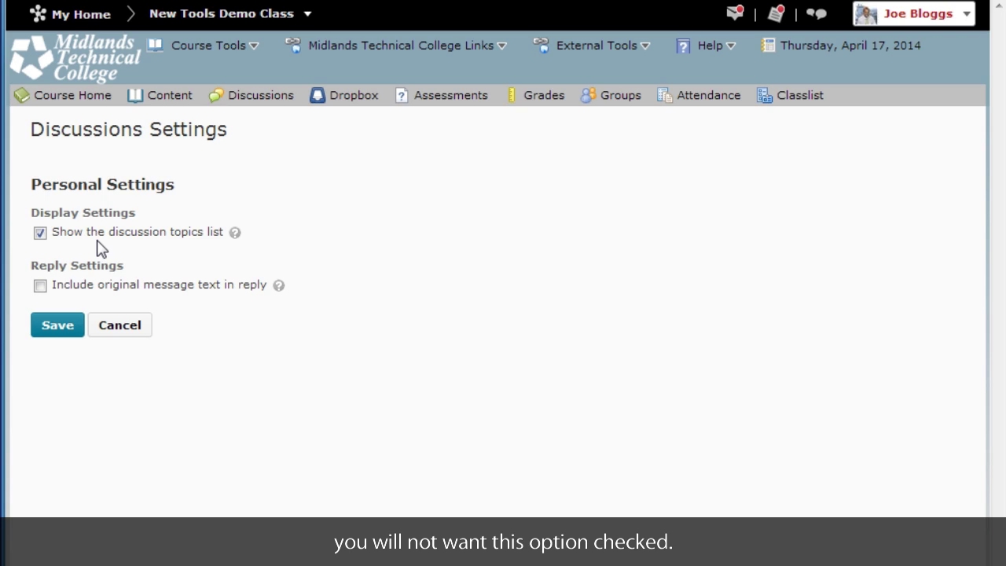
click(55, 341)
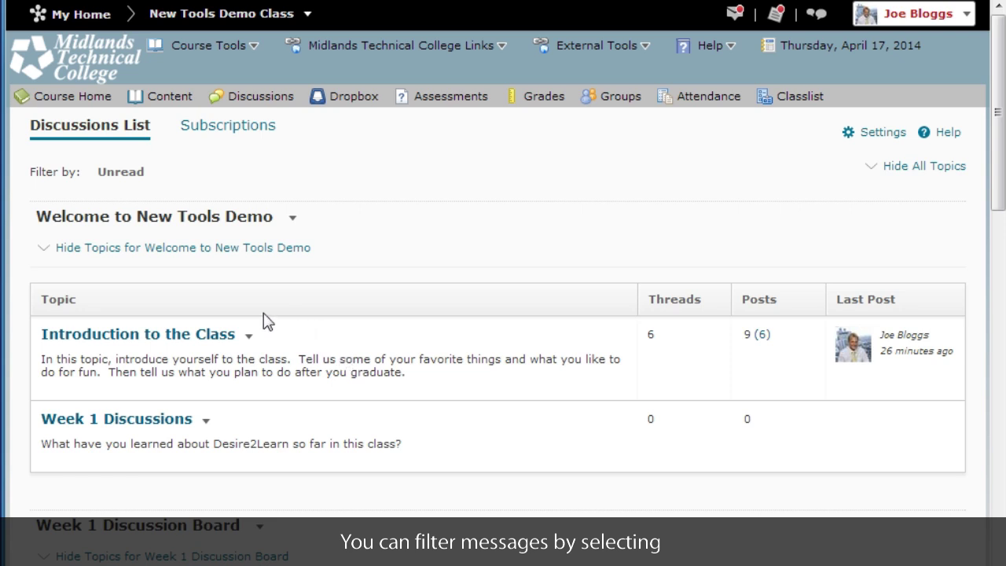
Step: Filter the discussions list by unread and clear the filter, and collapse and re-expand the Welcome to New Tools Demo topics
click(144, 179)
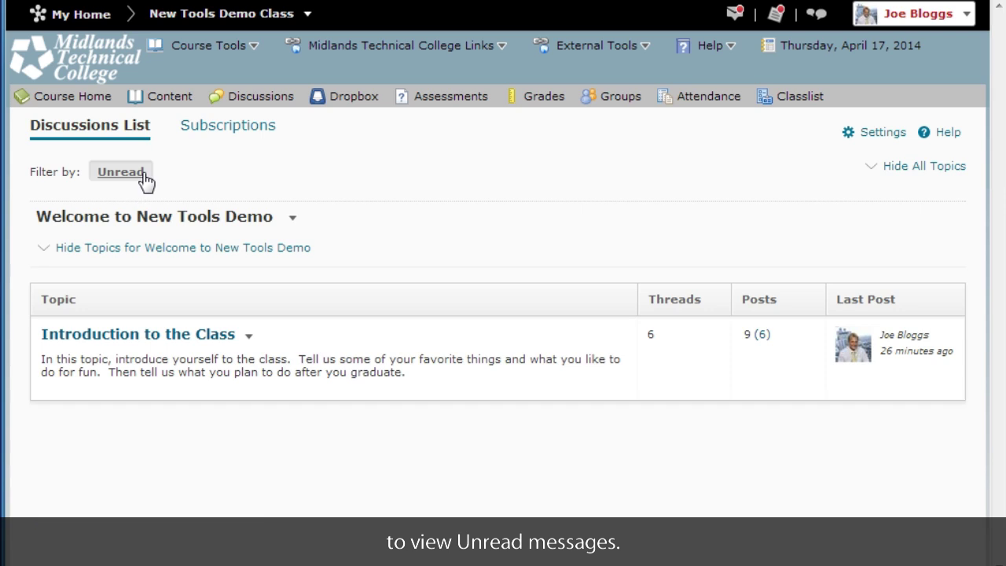
click(144, 179)
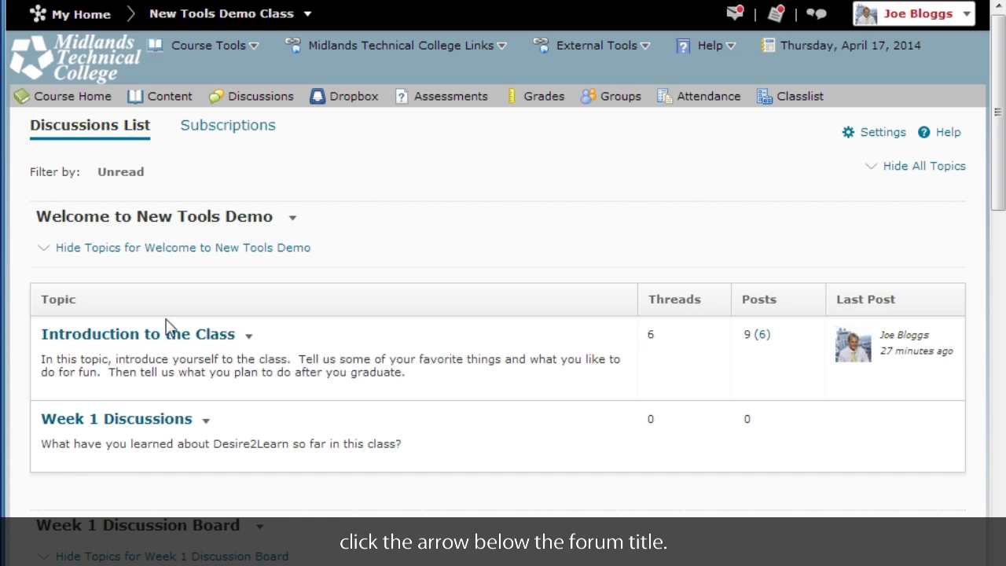
click(44, 250)
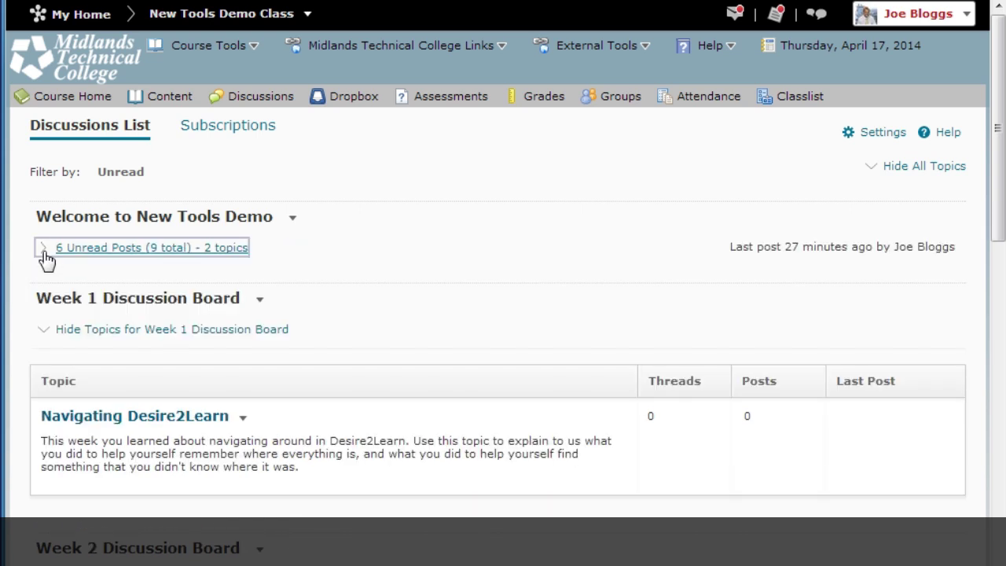
click(44, 251)
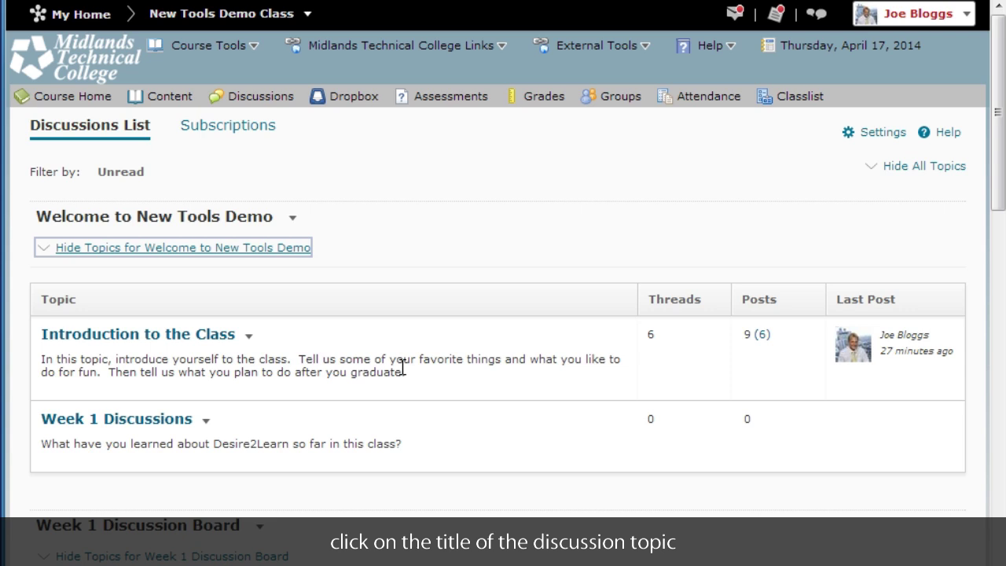
Step: Open the Introduction to the Class topic and try the Unread and Flagged filters on its threads, clearing both
click(157, 338)
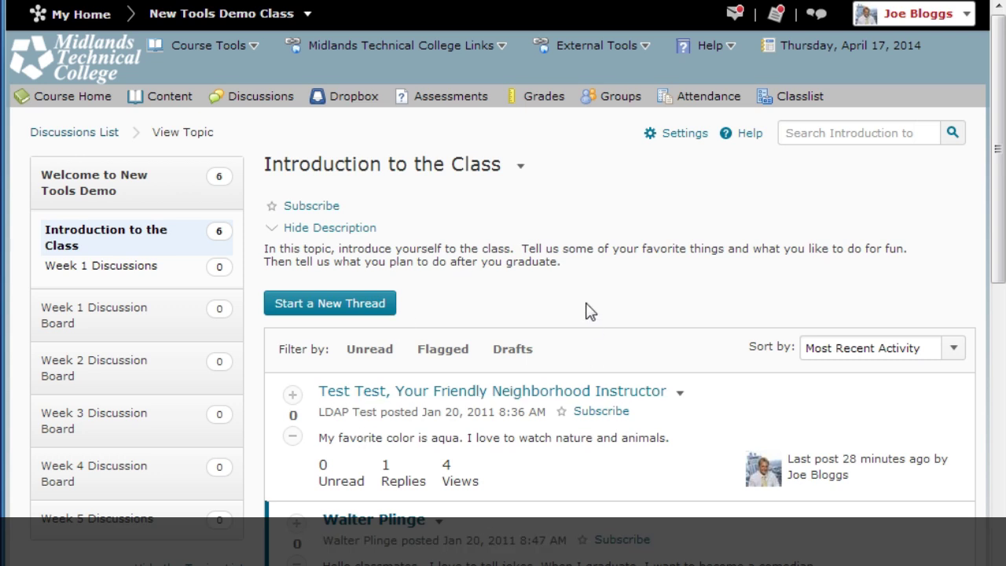
scroll(588, 310, down, 3)
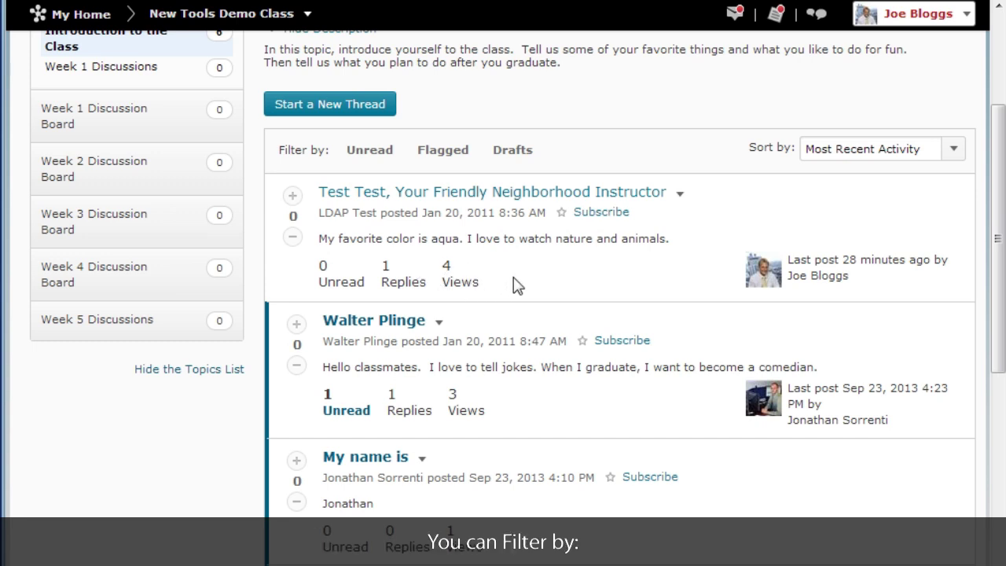
click(372, 151)
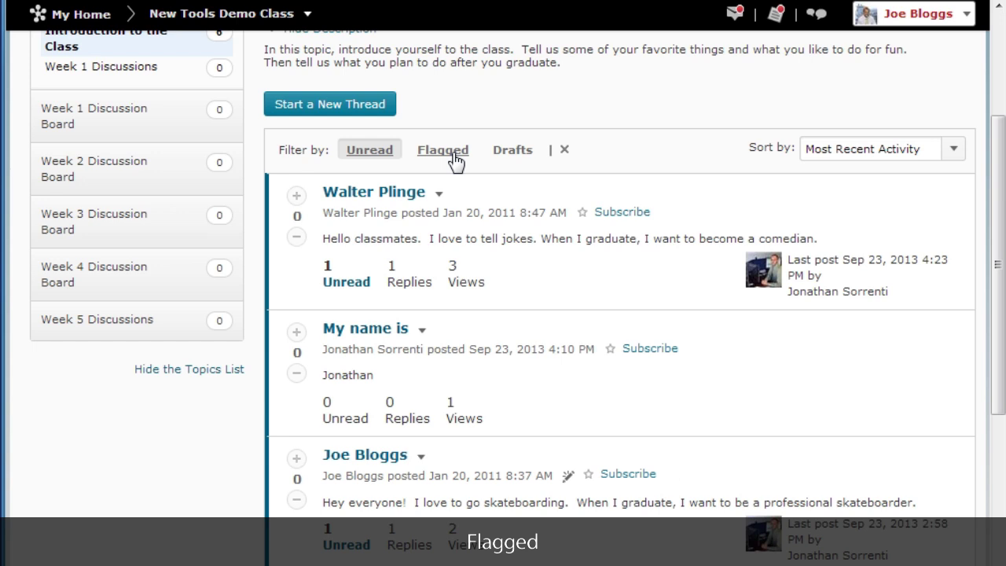
click(456, 161)
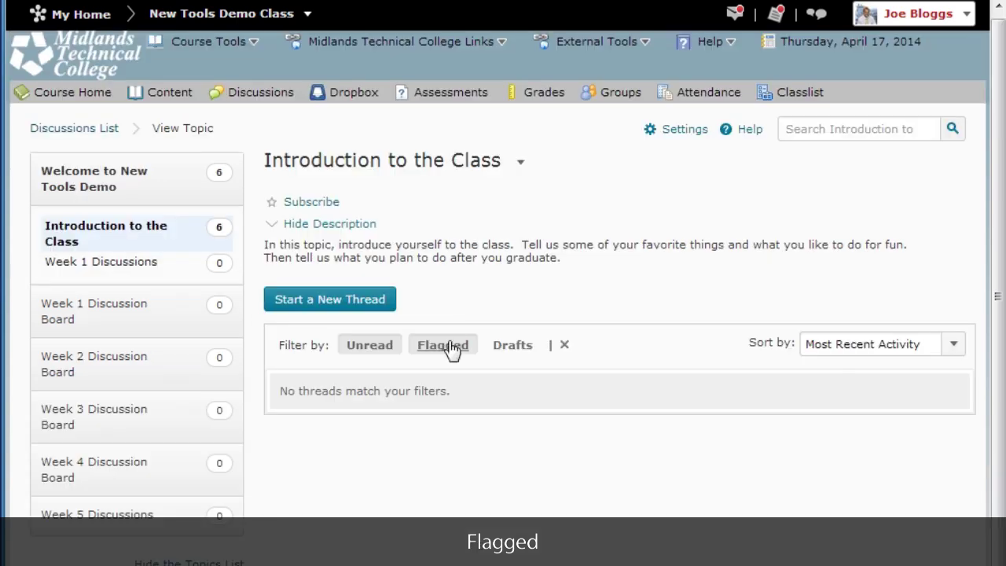
click(452, 351)
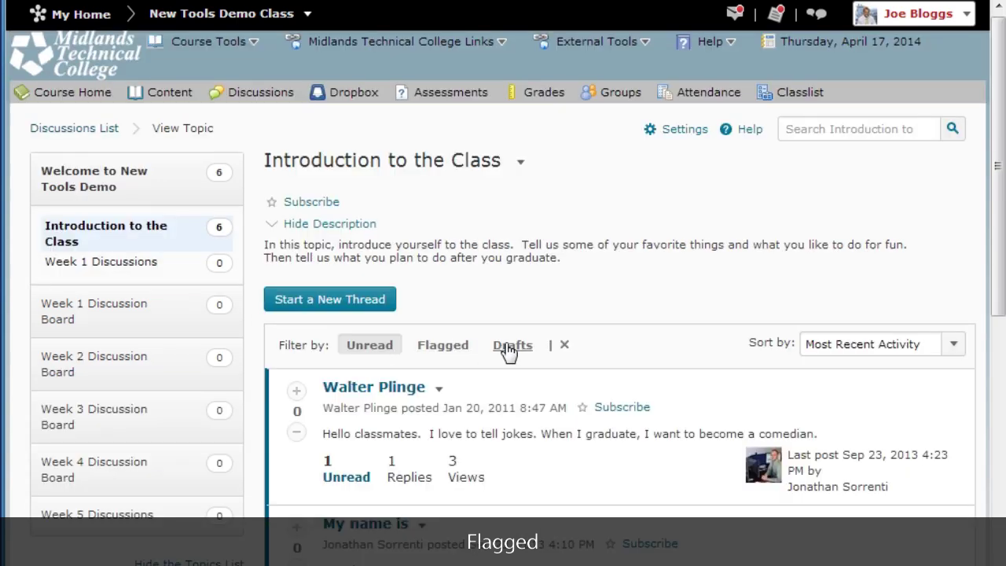
click(381, 347)
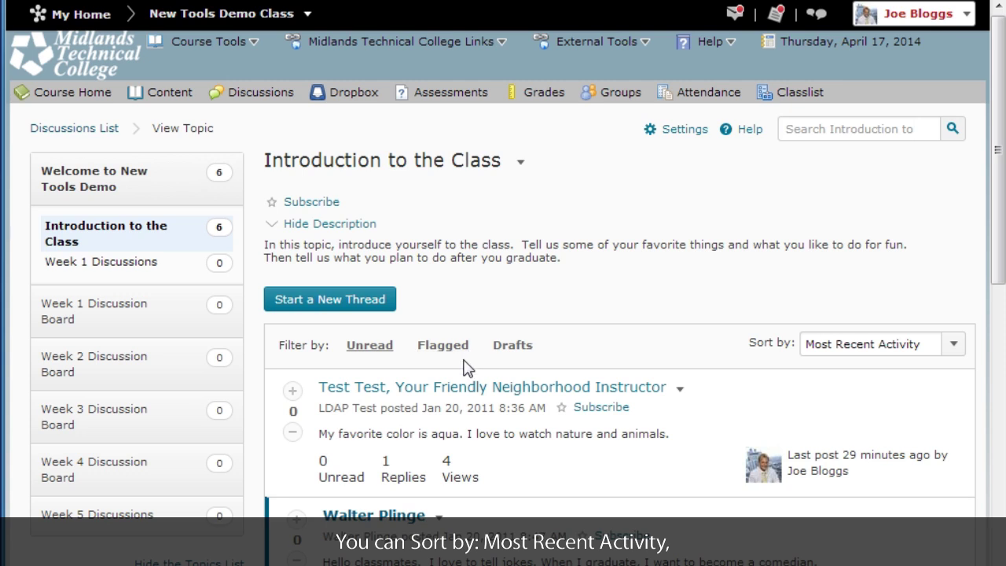
Step: Check the sort options for the topic's threads without changing the order, and look through the thread list
click(954, 346)
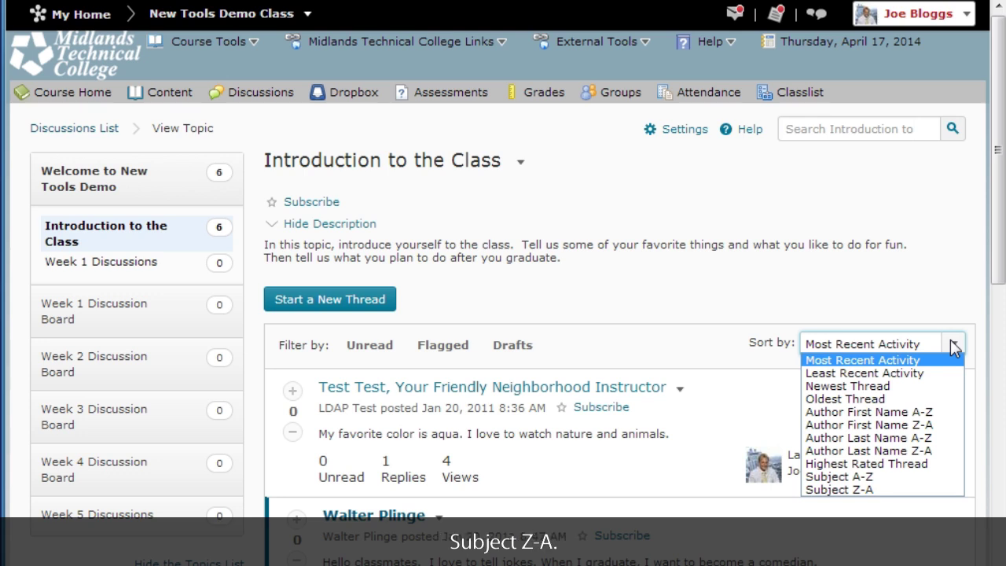
click(480, 310)
scroll(385, 369, down, 5)
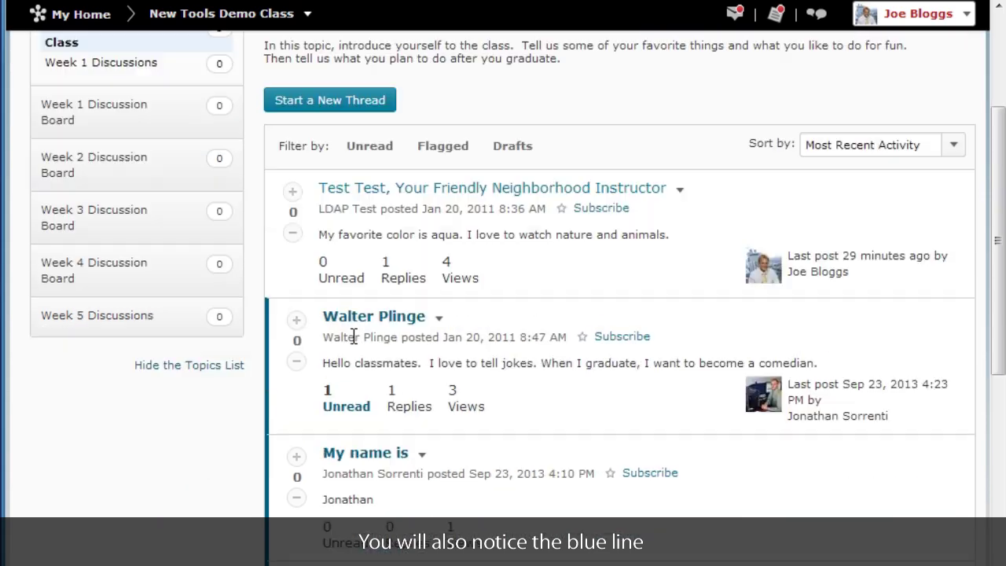
scroll(353, 336, down, 3)
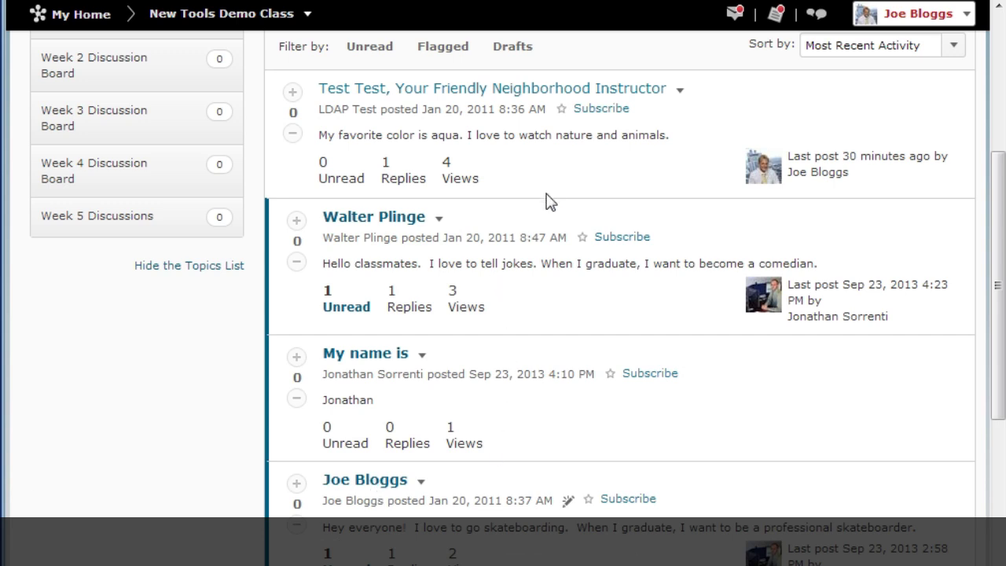
scroll(551, 198, up, 5)
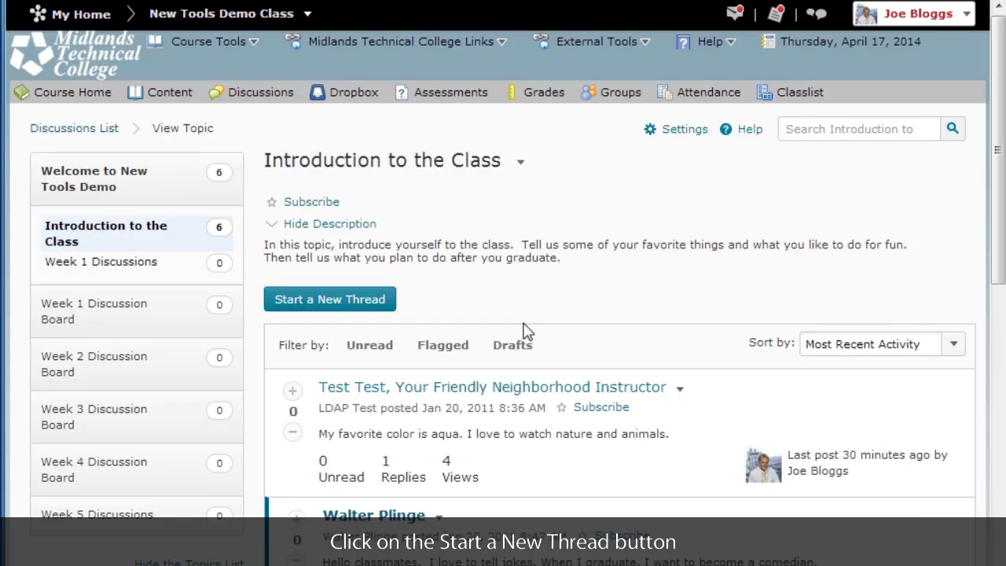
Step: Start a new thread in Introduction to the Class and show its attachment options, closing the empty form
click(372, 300)
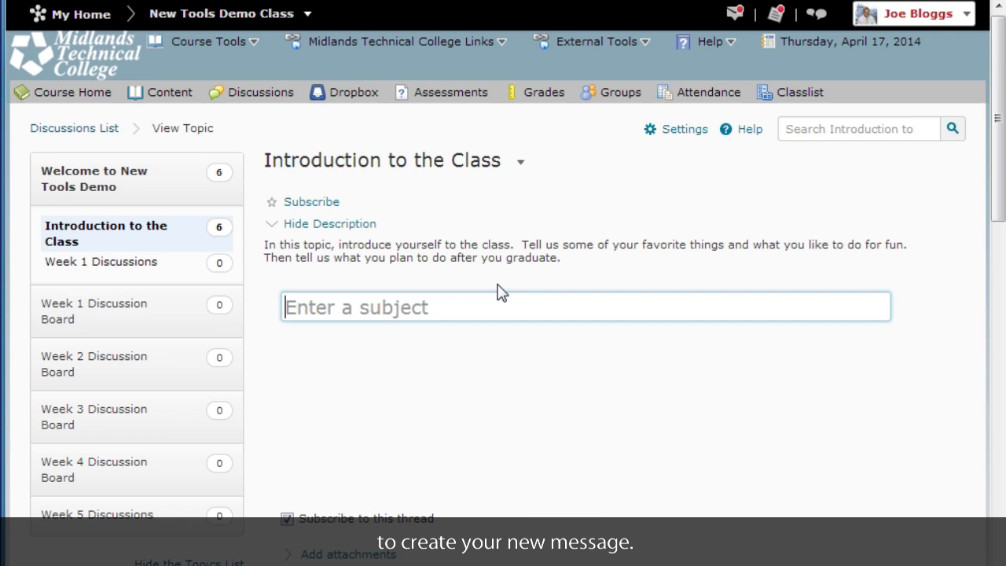
scroll(505, 267, down, 1)
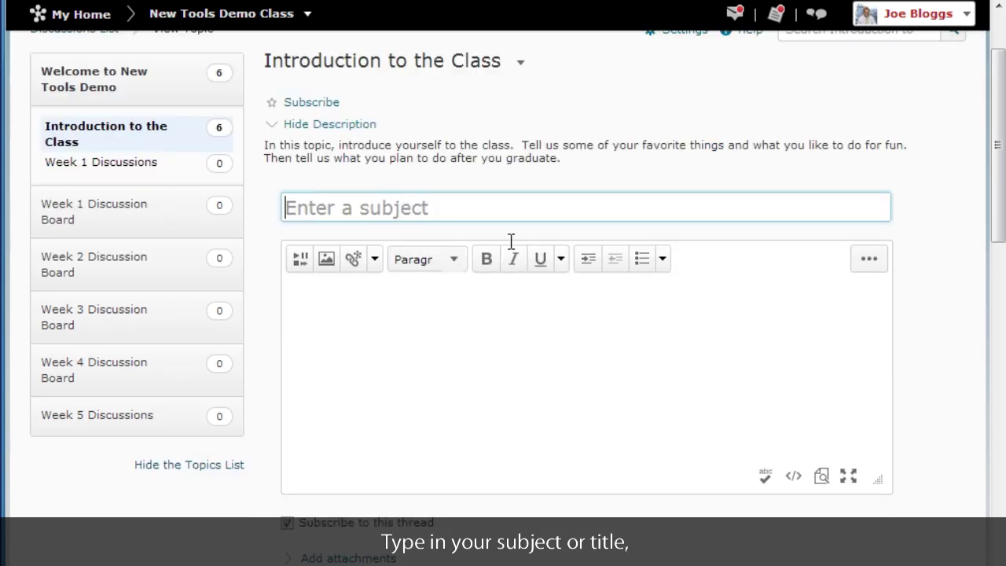
scroll(510, 241, down, 1)
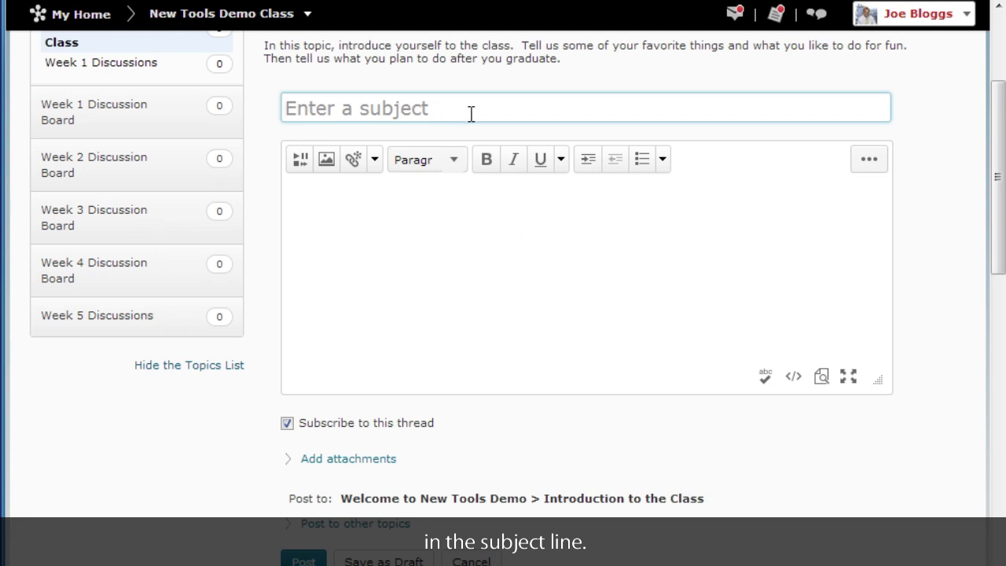
click(504, 294)
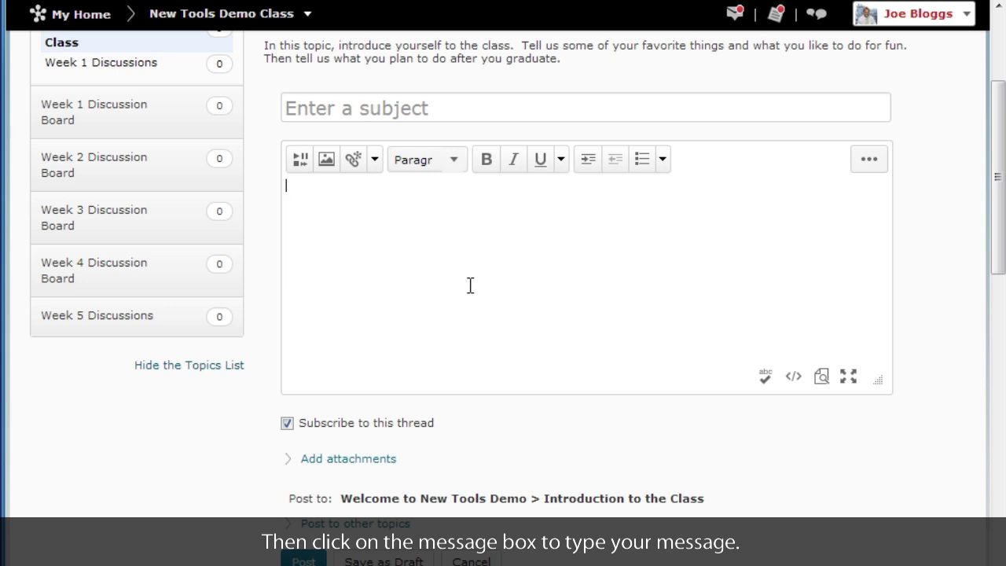
scroll(472, 285, down, 2)
scroll(471, 284, down, 2)
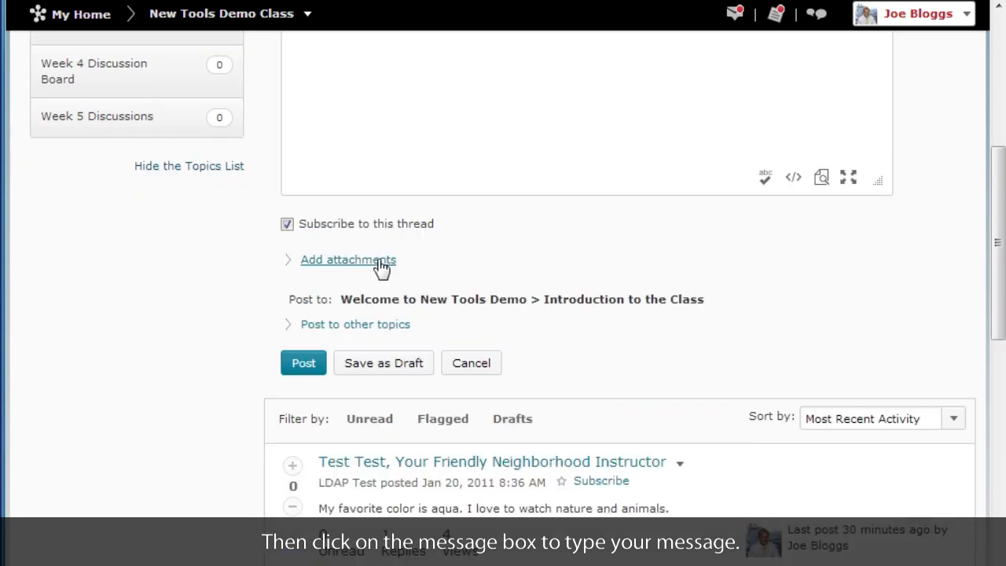
click(382, 268)
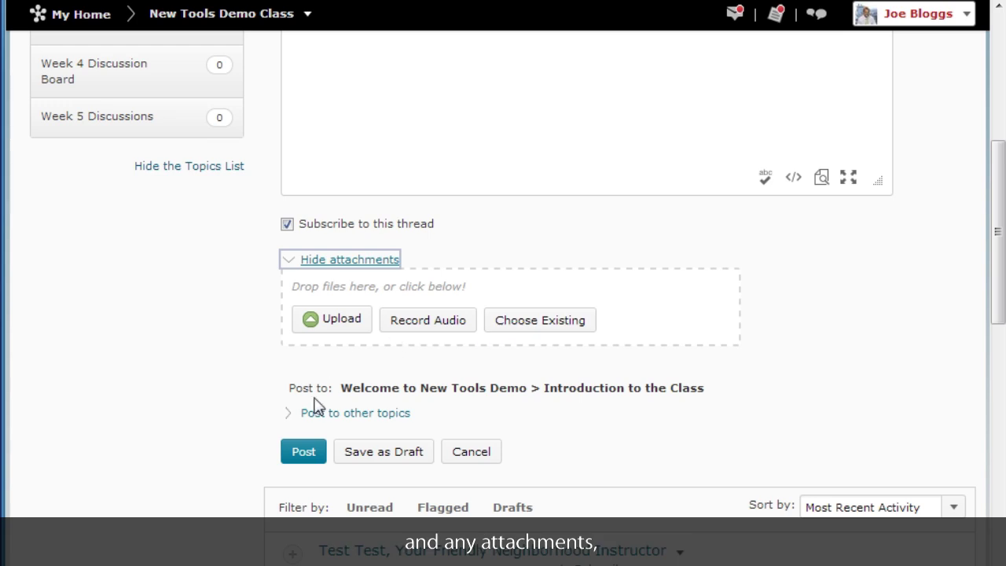
click(325, 455)
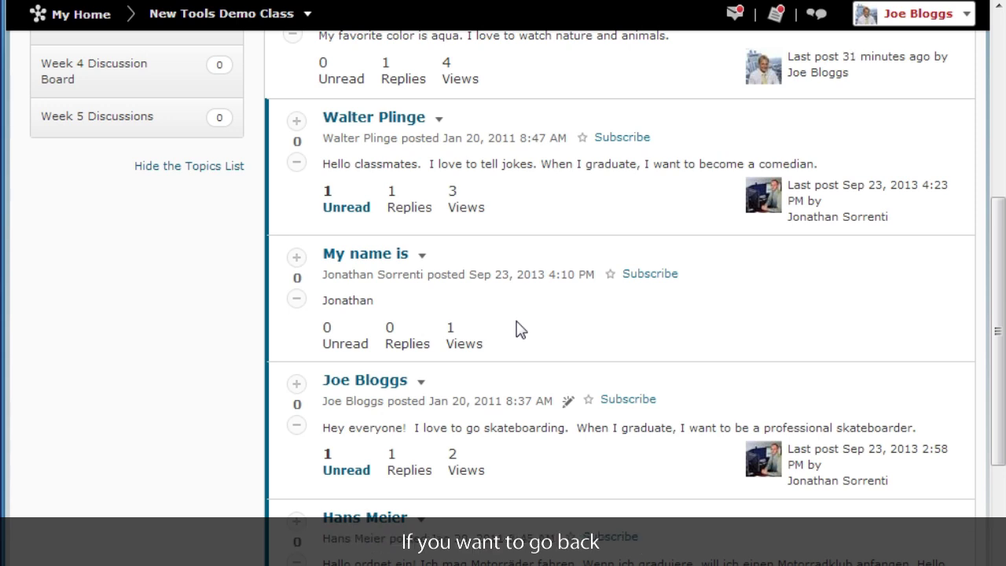
Step: Open the classmate's thread about telling jokes and becoming a comedian, and try starting a reply to it
scroll(518, 329, up, 3)
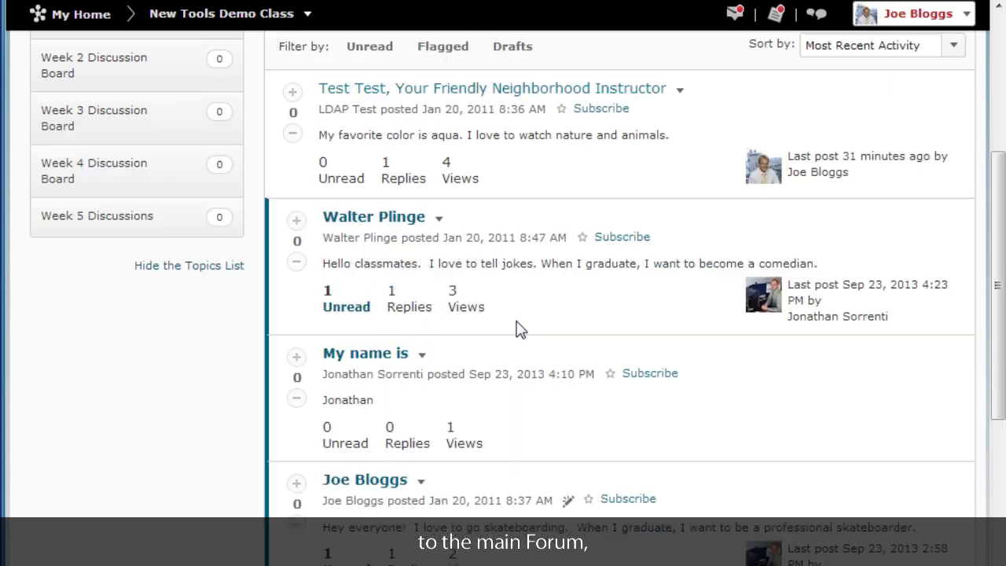
scroll(220, 243, up, 3)
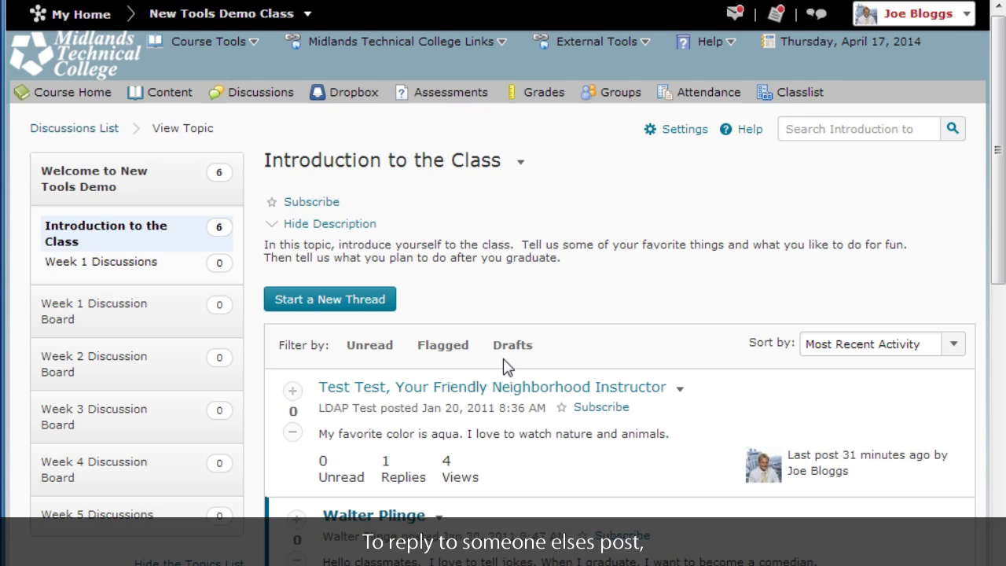
click(401, 517)
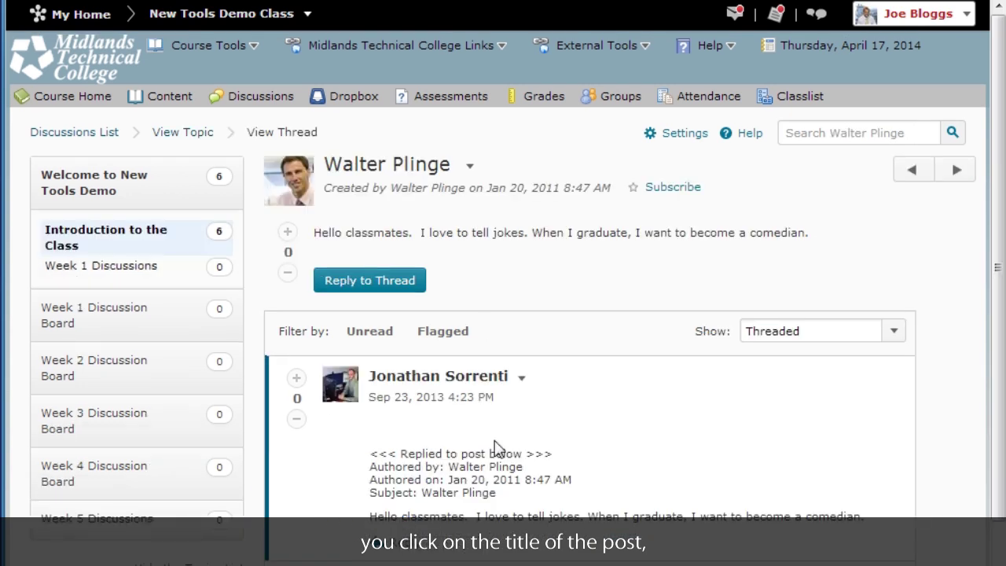
click(395, 291)
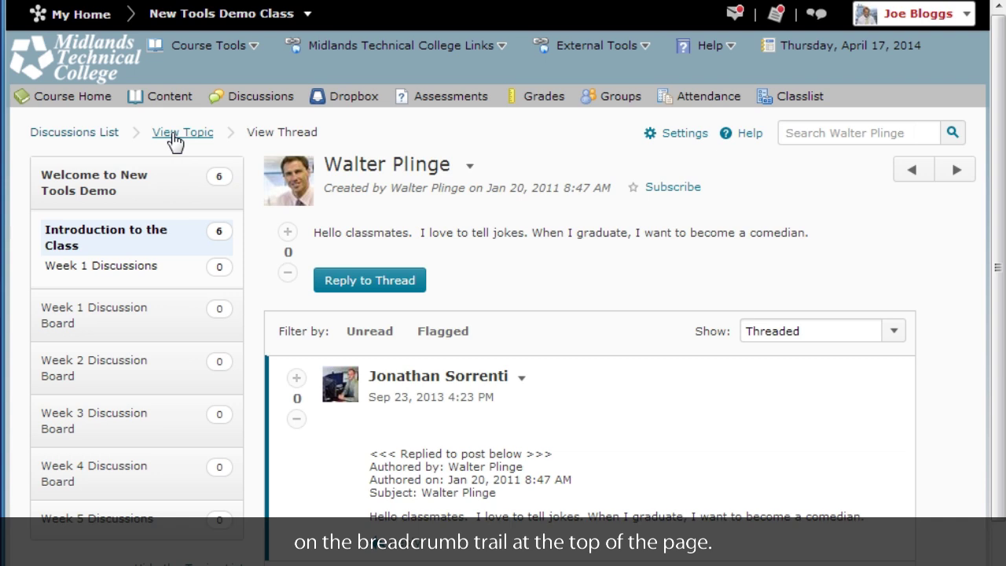
Step: Return to the Introduction to the Class topic and display the profile card of the jokes thread's last poster
click(175, 135)
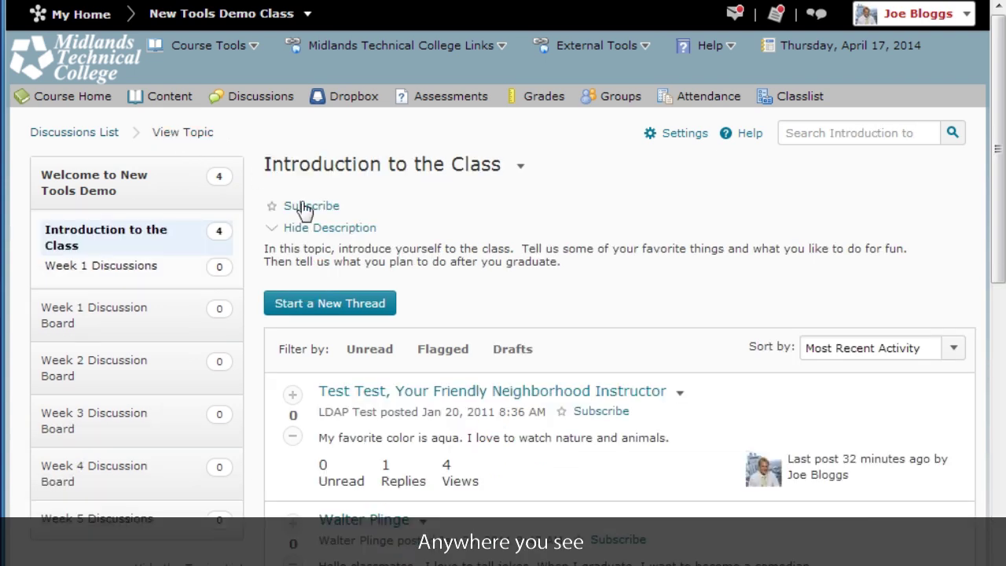
scroll(760, 352, down, 4)
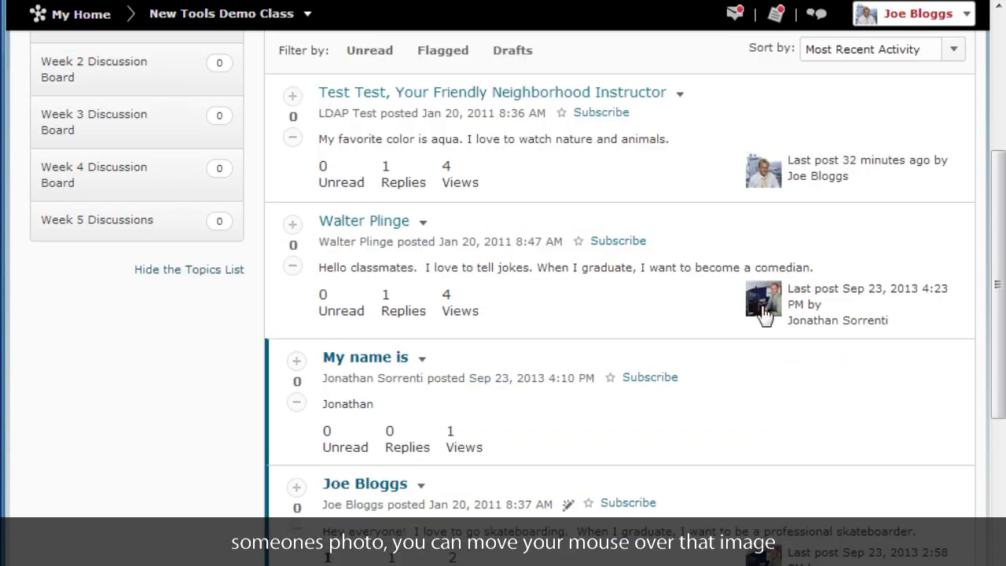
mouse_move(764, 308)
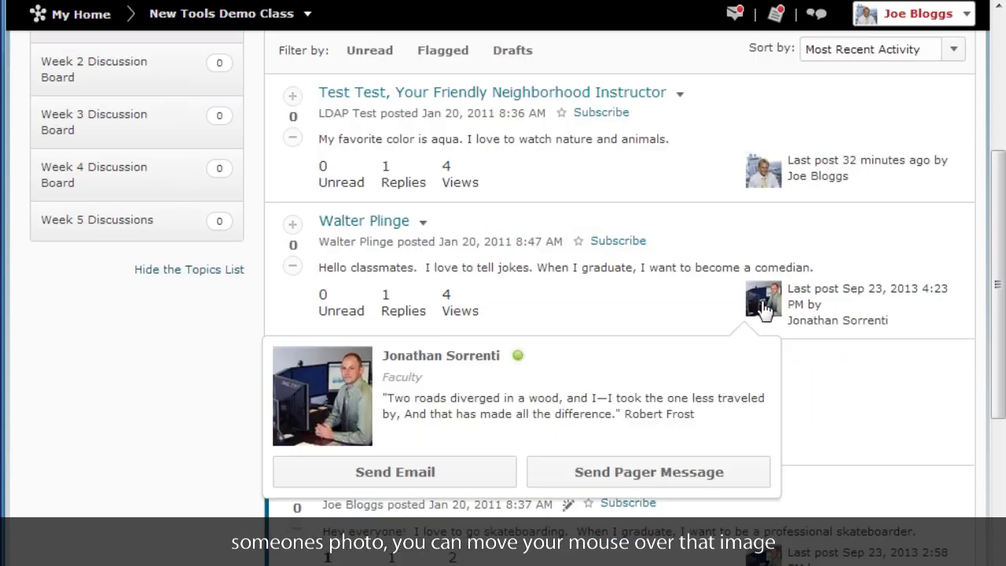